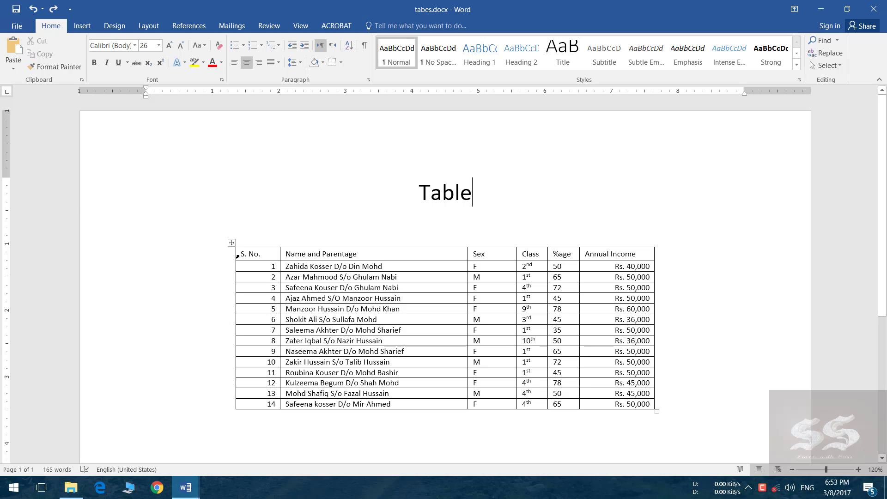
Set the height of the table's header row to 0.5"
left_click_drag(237, 256, 309, 253)
left_click_drag(399, 255, 618, 261)
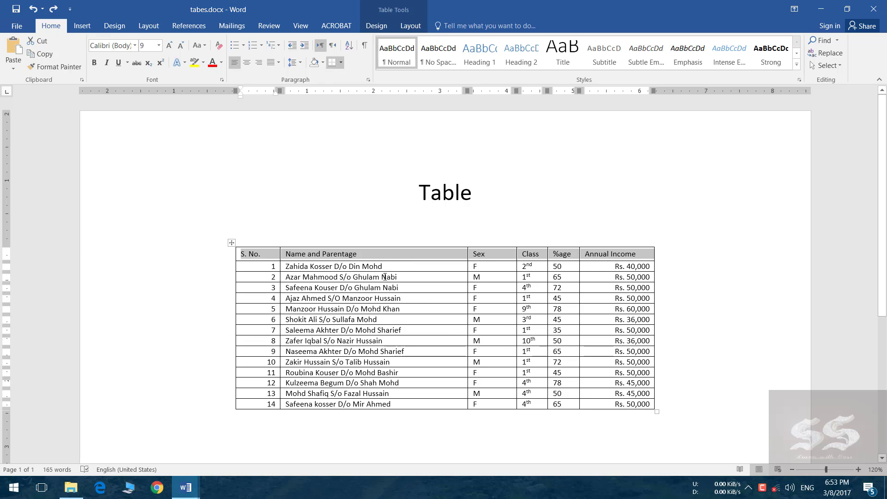
left_click(385, 277)
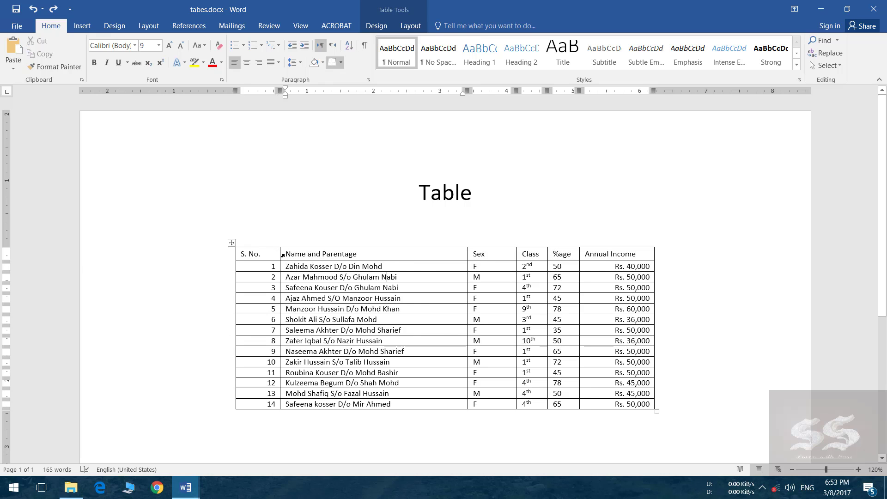
left_click(508, 251)
left_click(410, 26)
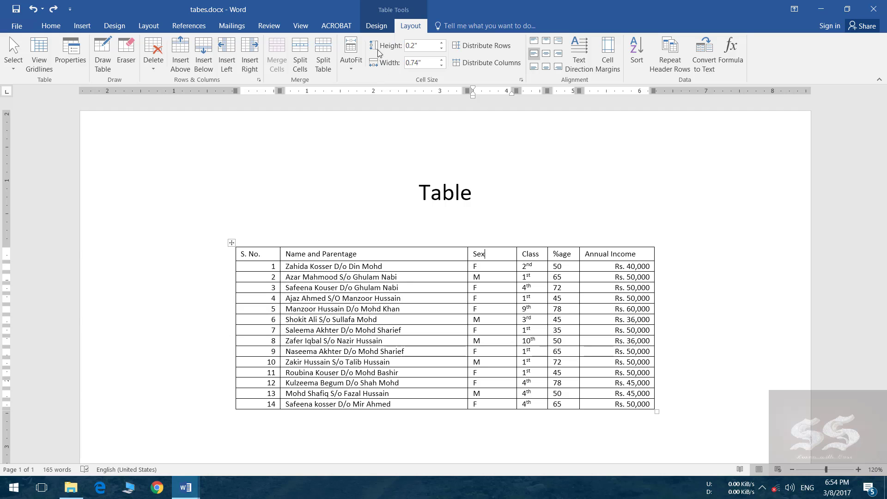
left_click(443, 43)
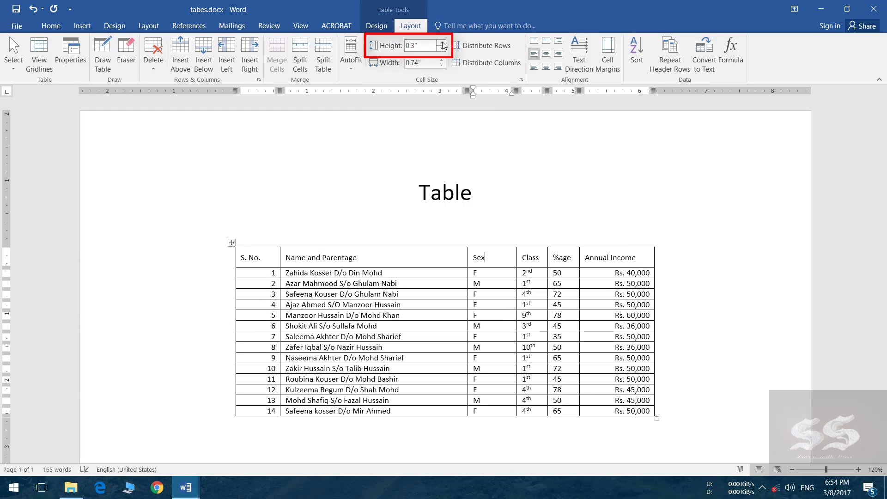
left_click(442, 43)
left_click(442, 43)
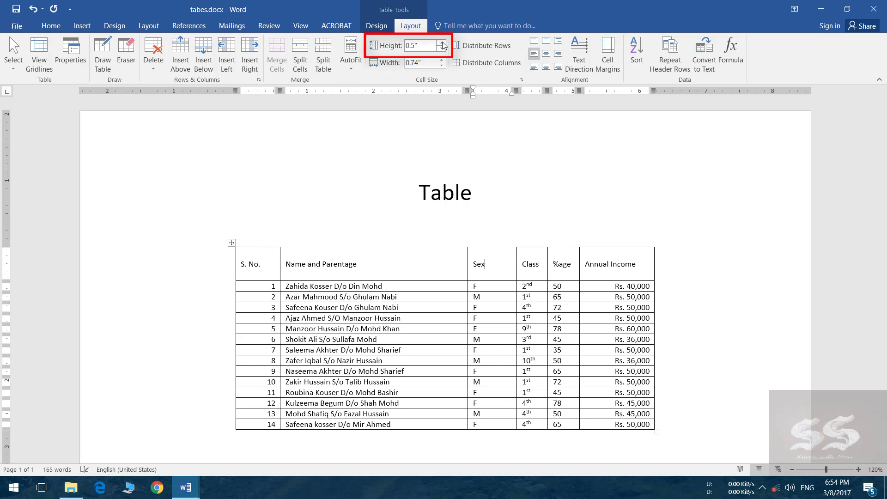
Make all the header row text bold and set its font size to 11
left_click_drag(241, 263, 635, 264)
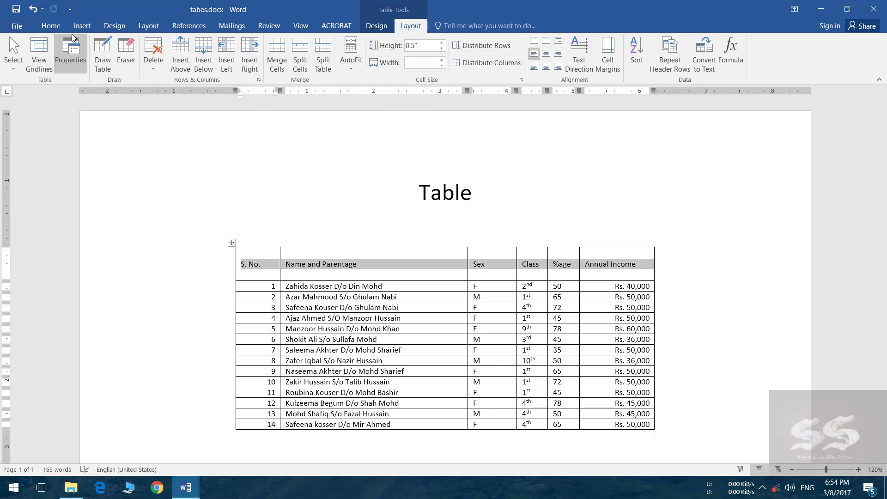
left_click(52, 26)
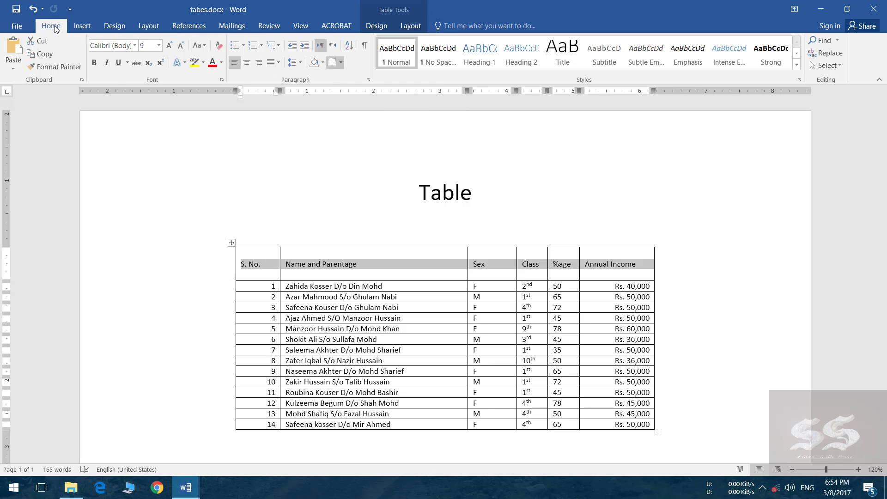
left_click(94, 63)
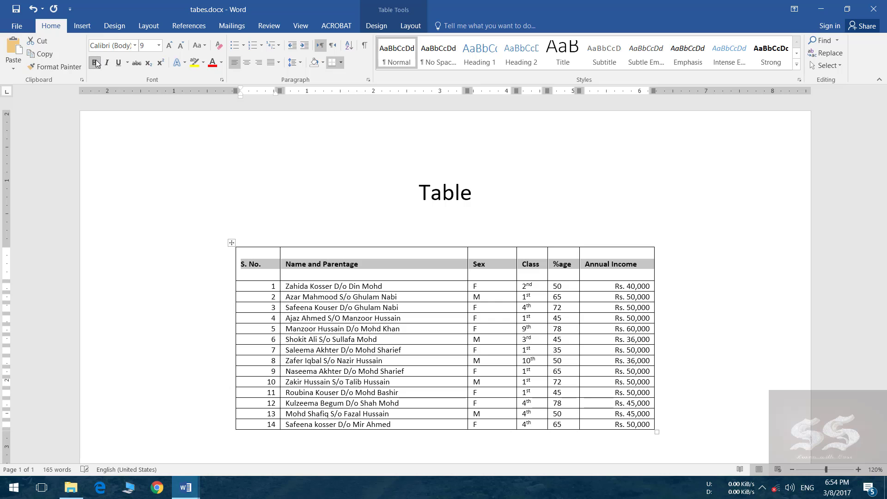
left_click(169, 46)
left_click(170, 45)
left_click(171, 45)
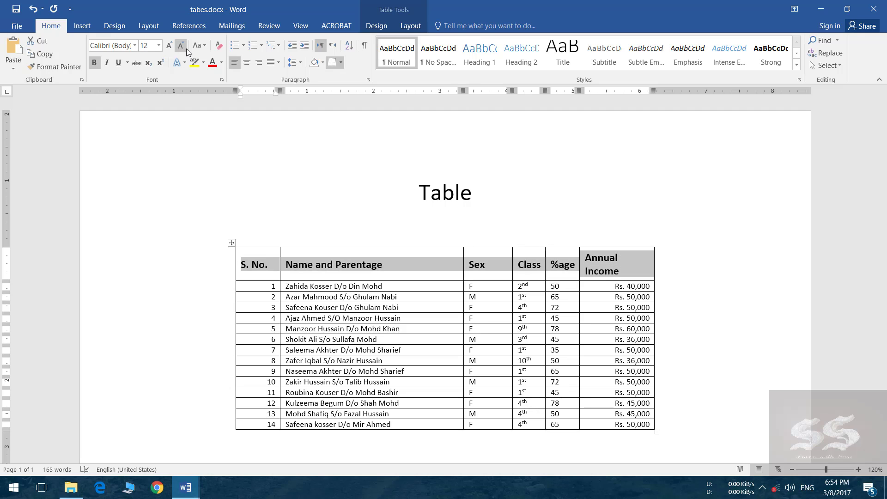
left_click(181, 45)
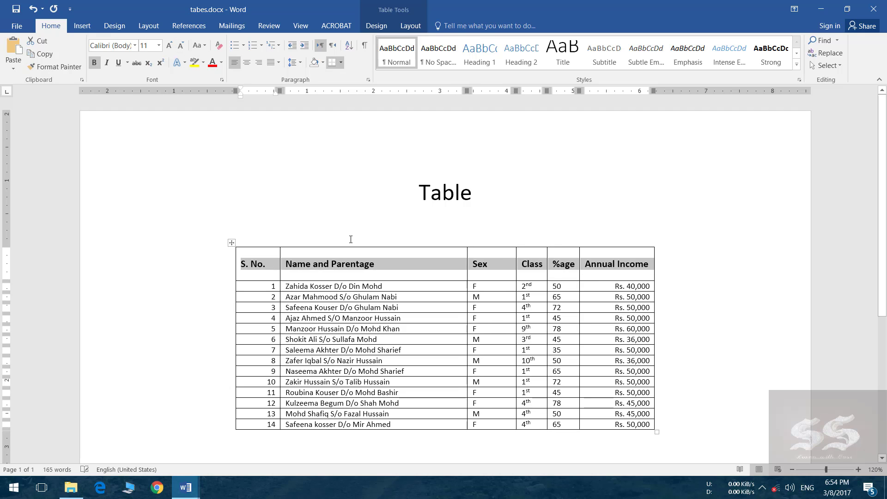
left_click(391, 274)
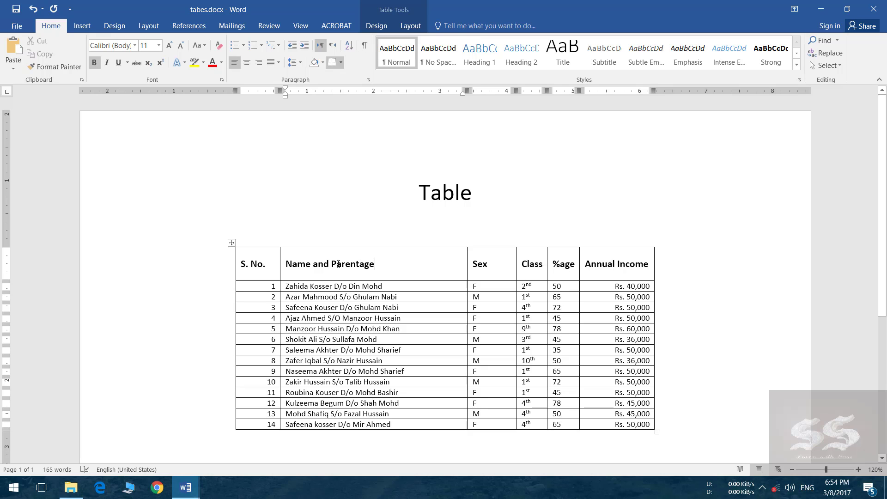
Try the top-centre and top-left cell alignments on the whole header row
left_click(415, 29)
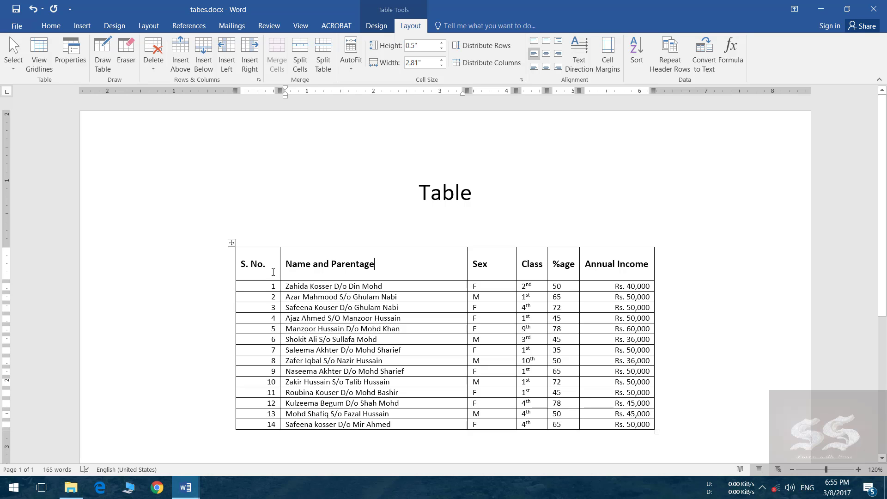
left_click(236, 263)
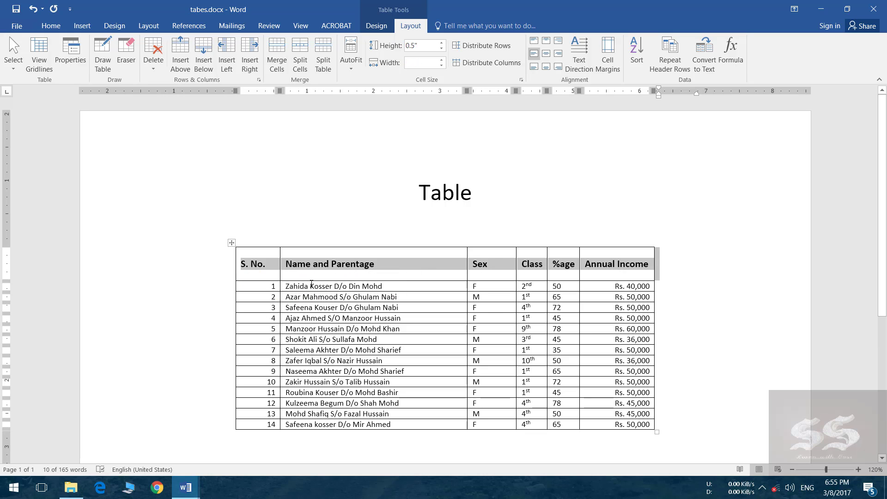
left_click(546, 42)
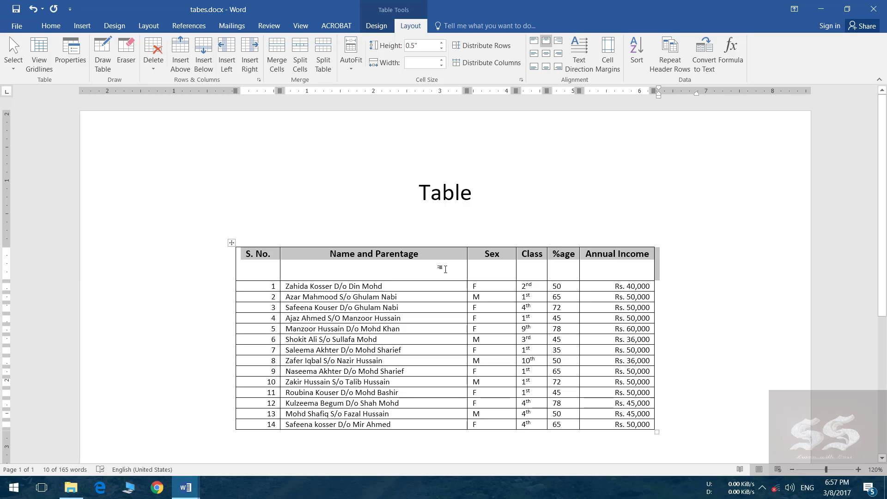
left_click(533, 44)
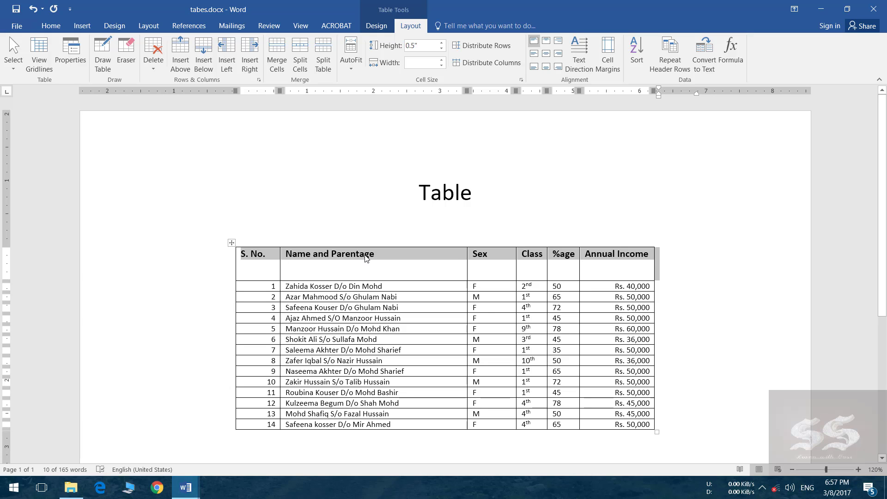
Try the bottom-left, bottom-centre and bottom-right alignments on the header row, finishing with vertically centred, left-aligned text
left_click(534, 67)
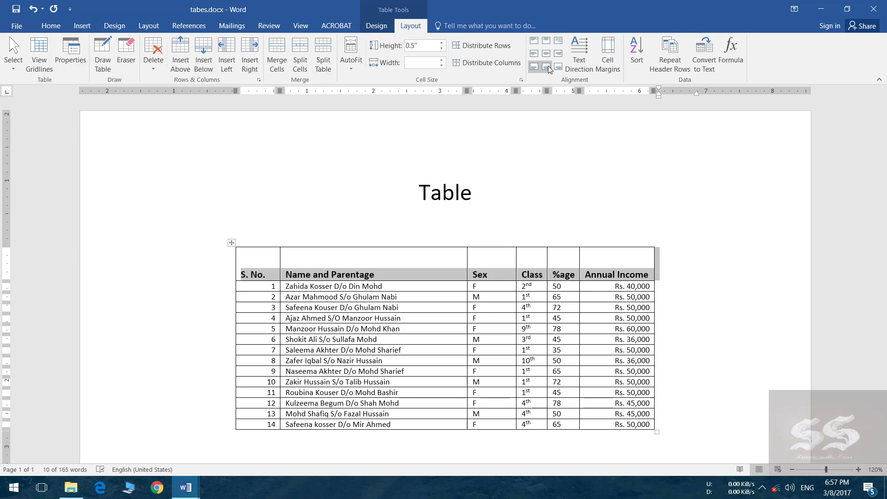
left_click(546, 67)
left_click(558, 67)
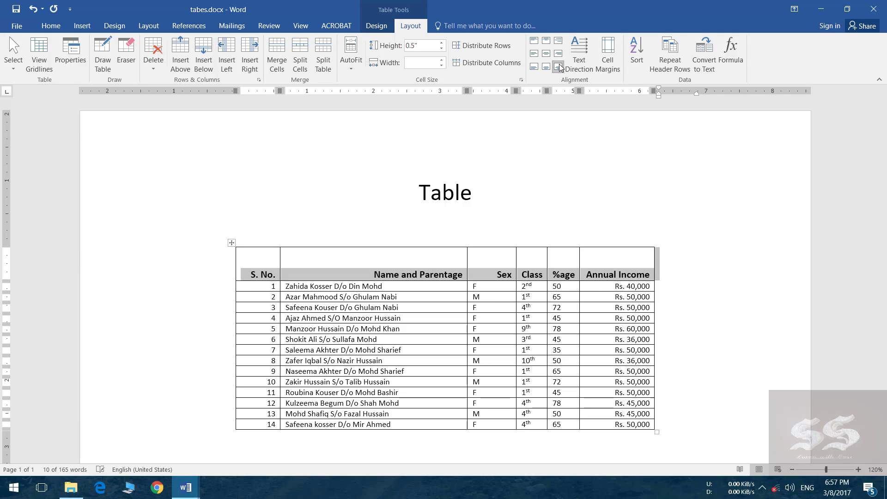
left_click(534, 67)
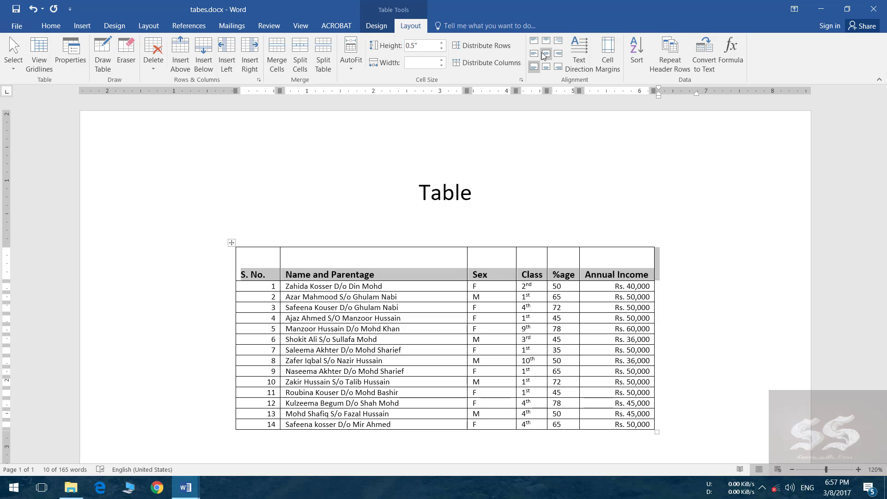
left_click(534, 54)
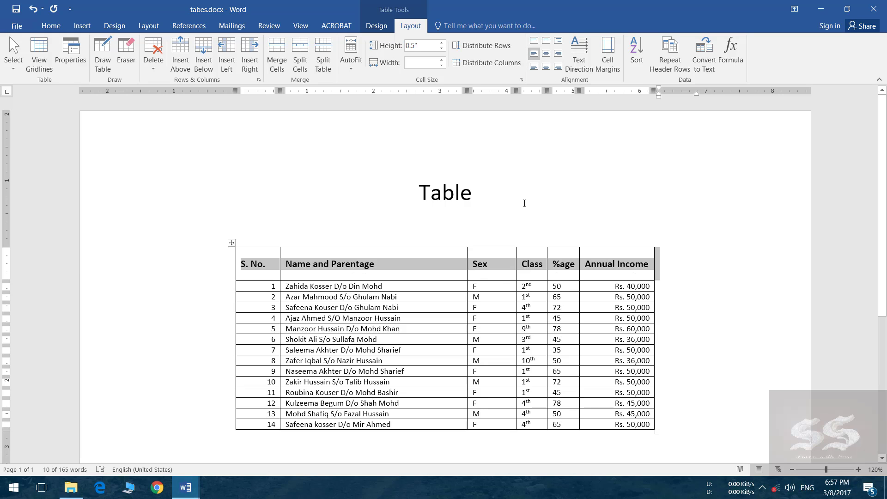
left_click(393, 274)
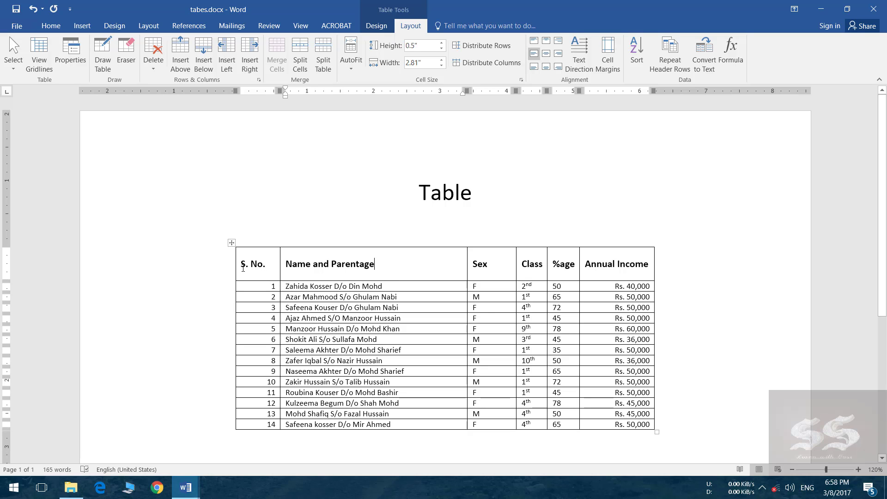
Rotate the "S. No." header text so that it reads vertically from bottom to top
left_click_drag(265, 268, 240, 266)
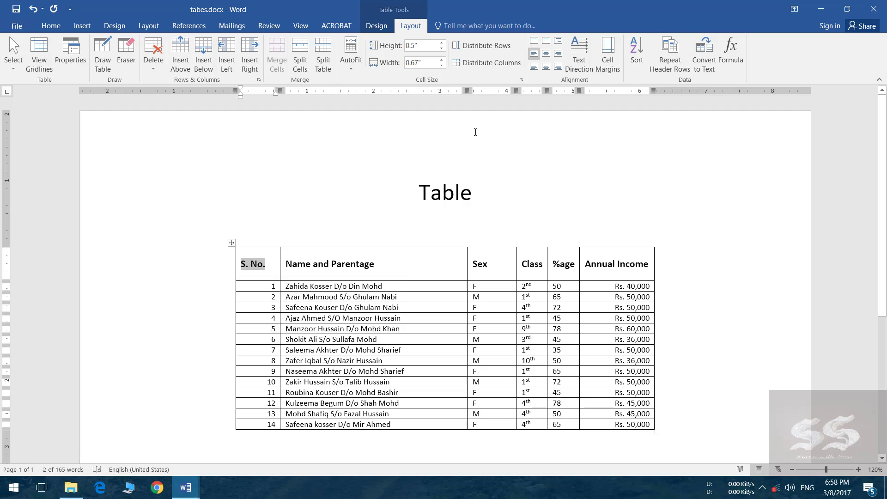
left_click(580, 61)
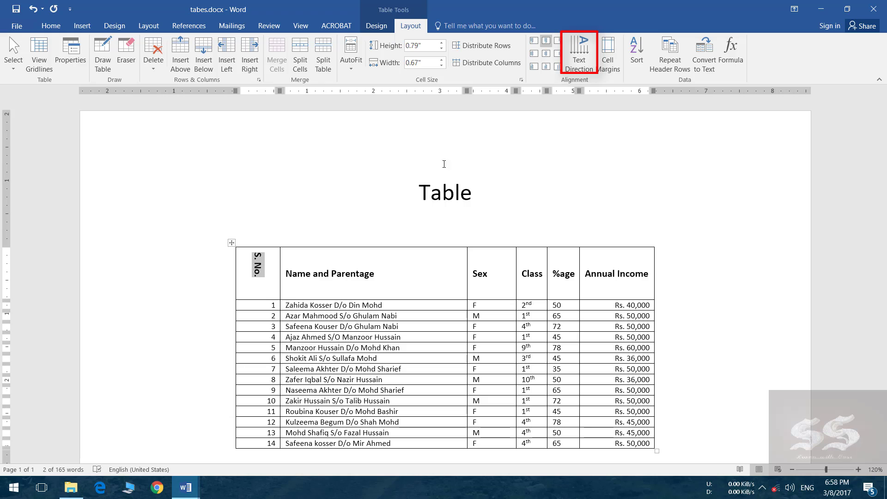
left_click(580, 57)
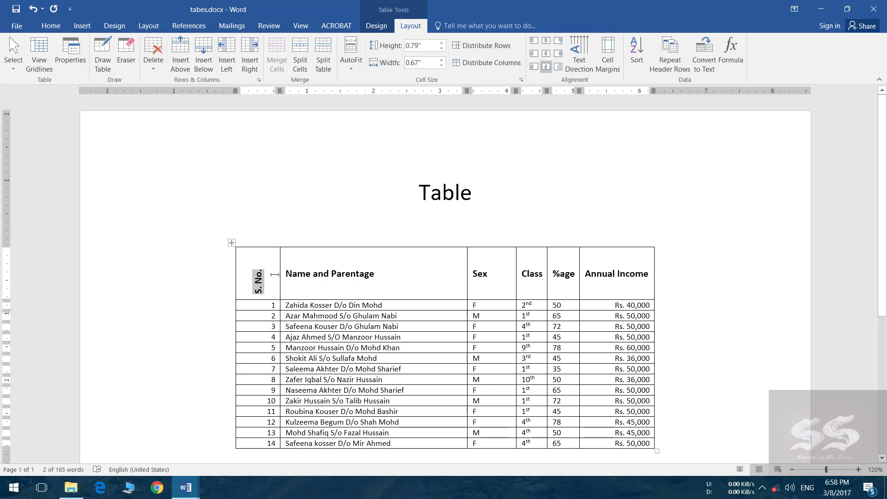
left_click(273, 256)
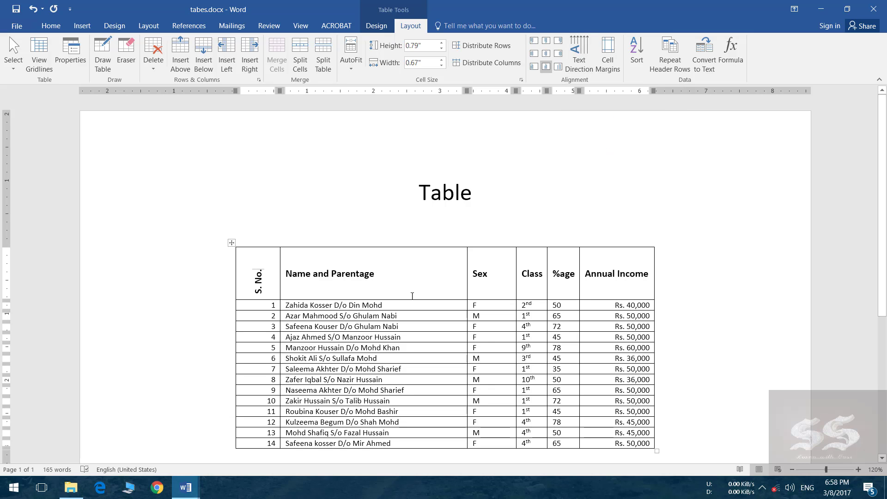
Change the "Sex" header's text direction so that it reads vertically from bottom to top
left_click(496, 275)
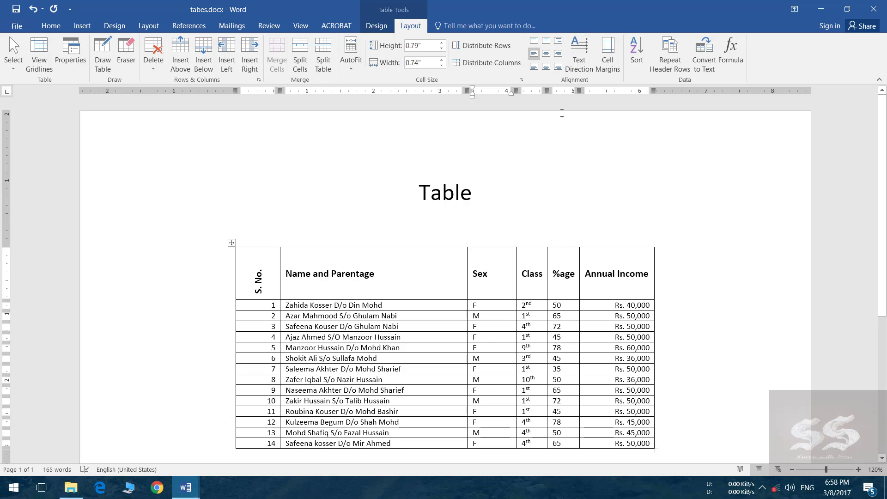
left_click(584, 47)
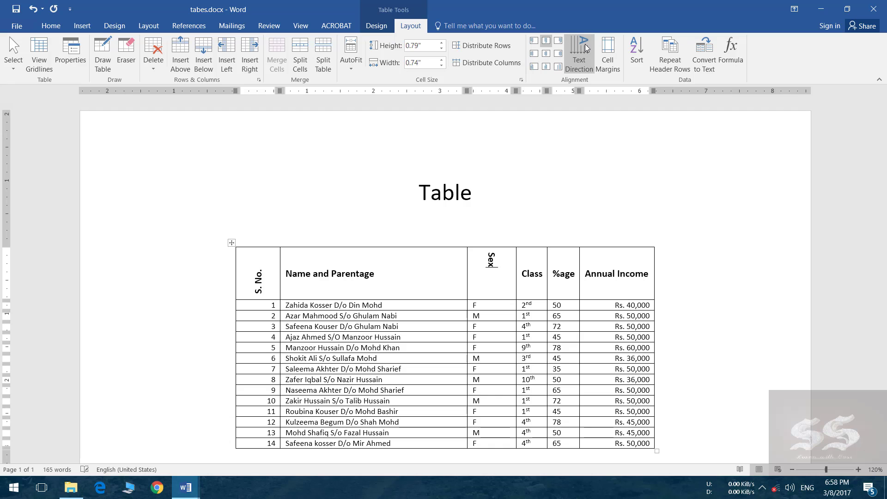
left_click(584, 49)
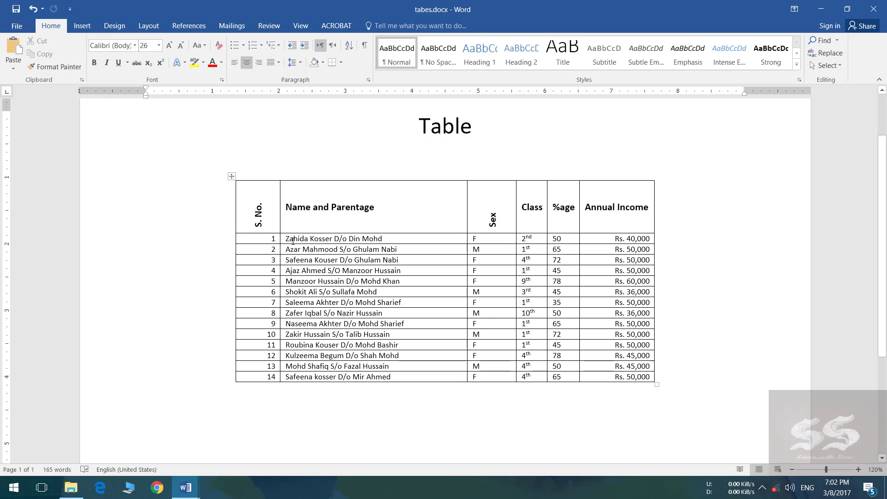
left_click(237, 238)
left_click(236, 238)
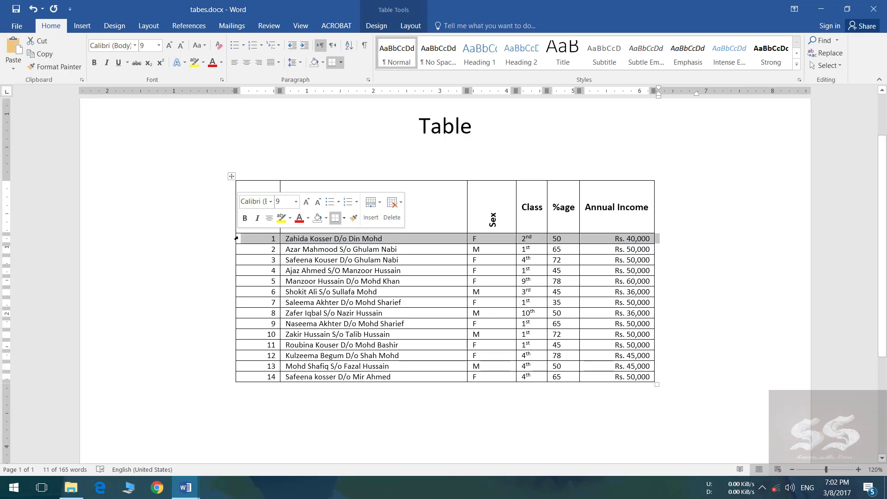
right_click(360, 235)
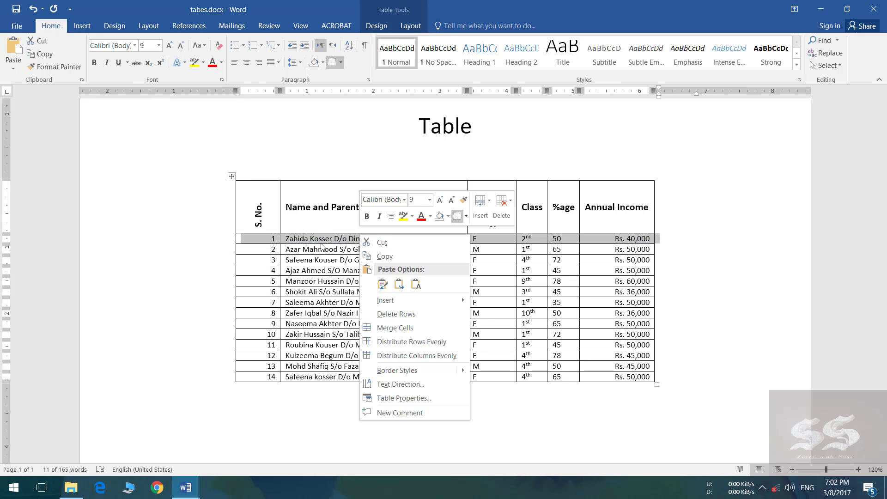
key("Escape")
Insert an empty column to the left of the "Sex" column
left_click(501, 240)
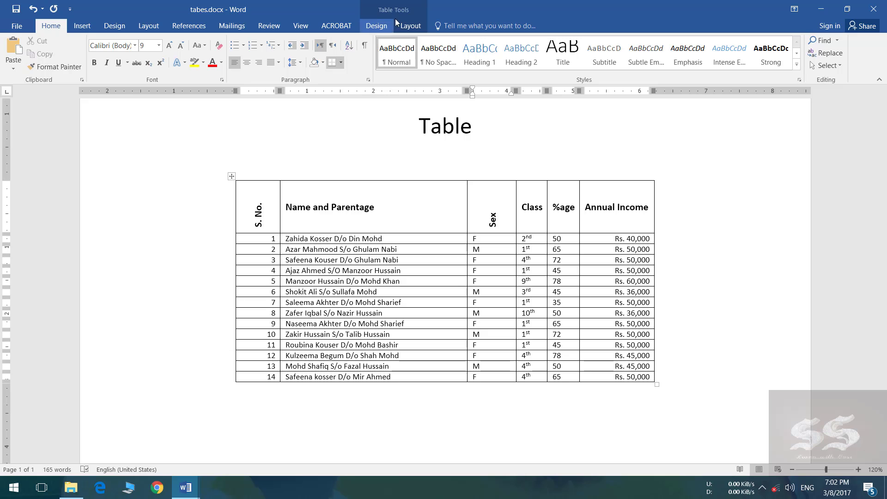
left_click(408, 27)
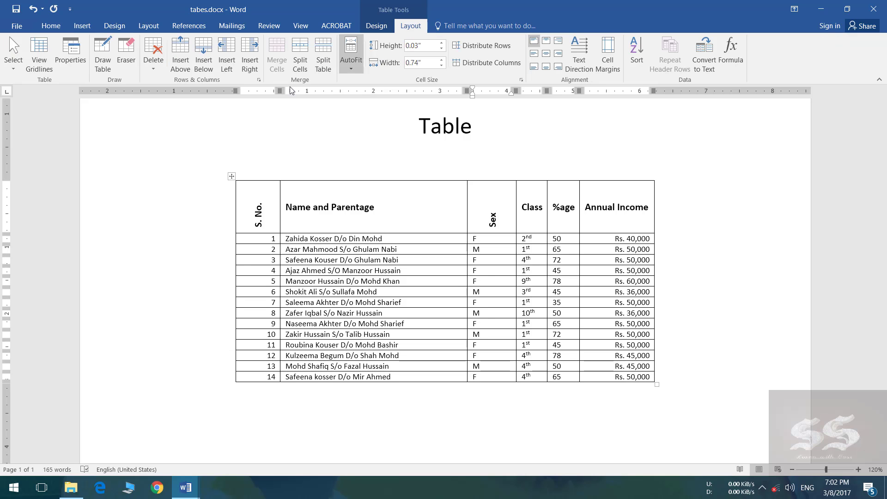
left_click(227, 55)
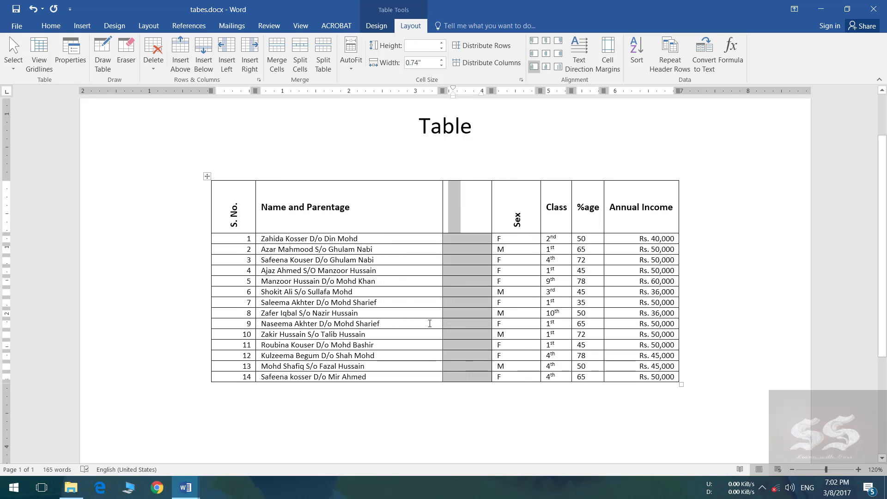
Insert an empty column between the "Sex" and "Class" columns
left_click(529, 240)
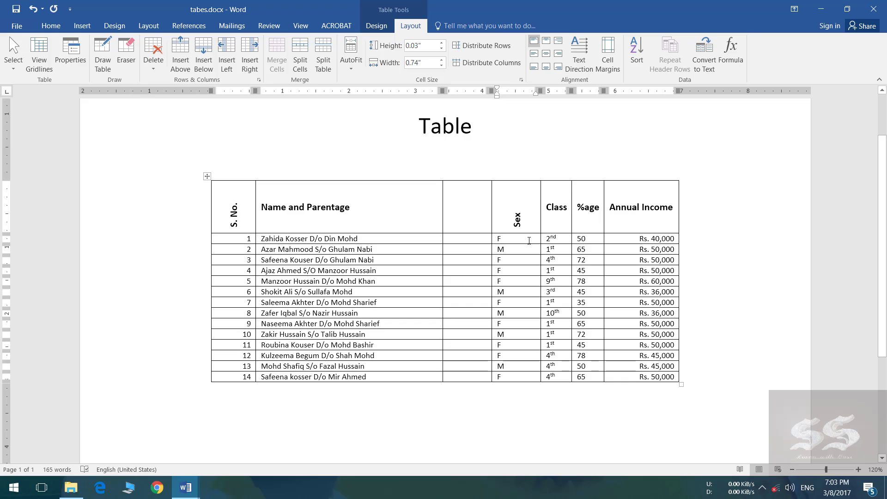
left_click(249, 55)
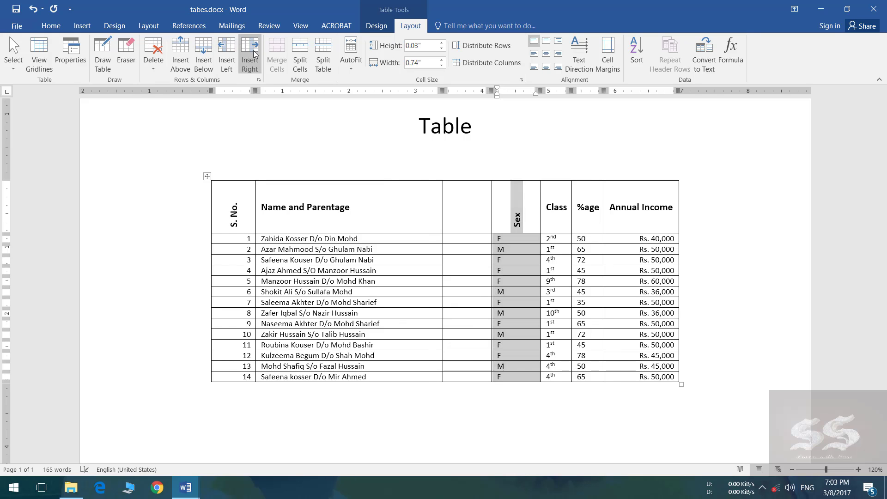
left_click(545, 239)
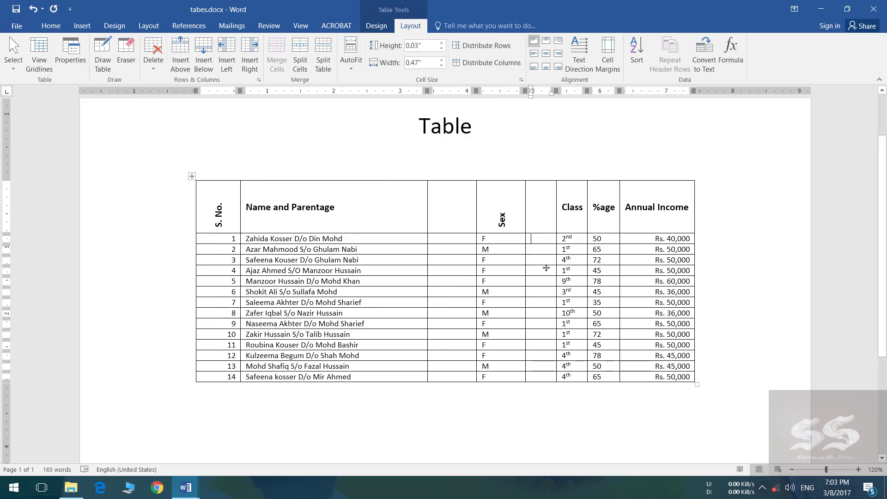
Delete the two empty columns on either side of the "Sex" column
left_click(453, 237)
left_click(153, 55)
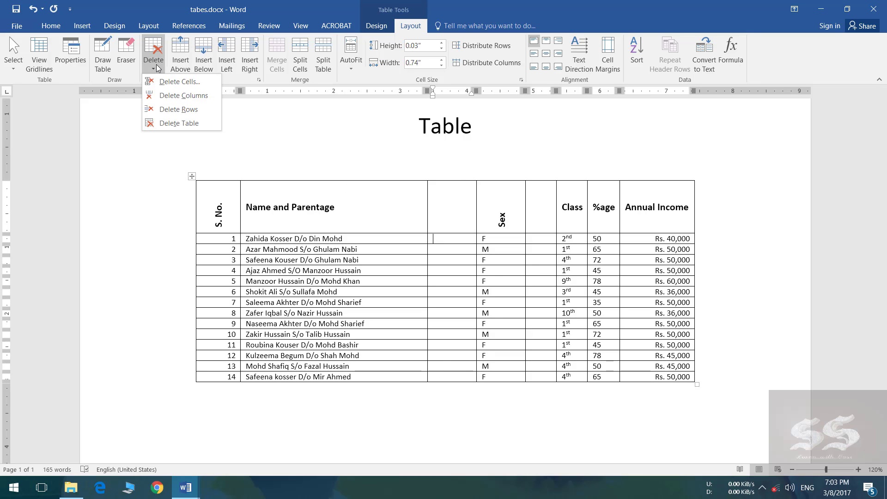
left_click(197, 96)
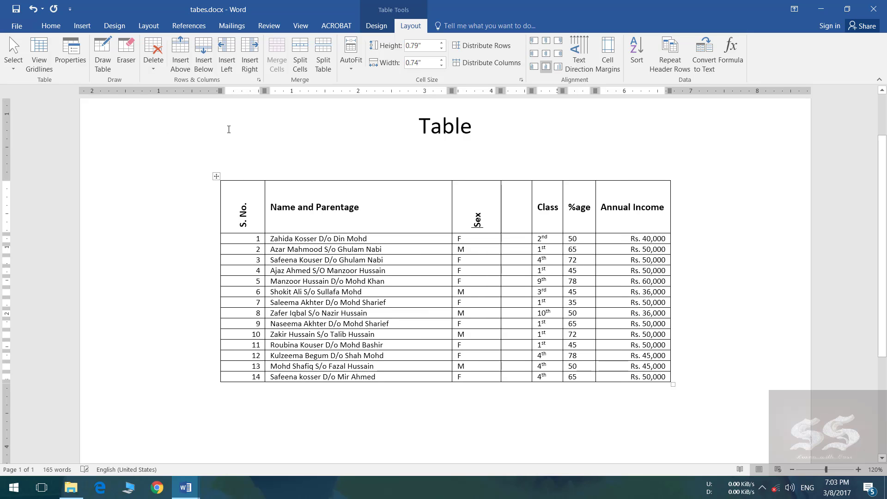
left_click(152, 56)
left_click(199, 96)
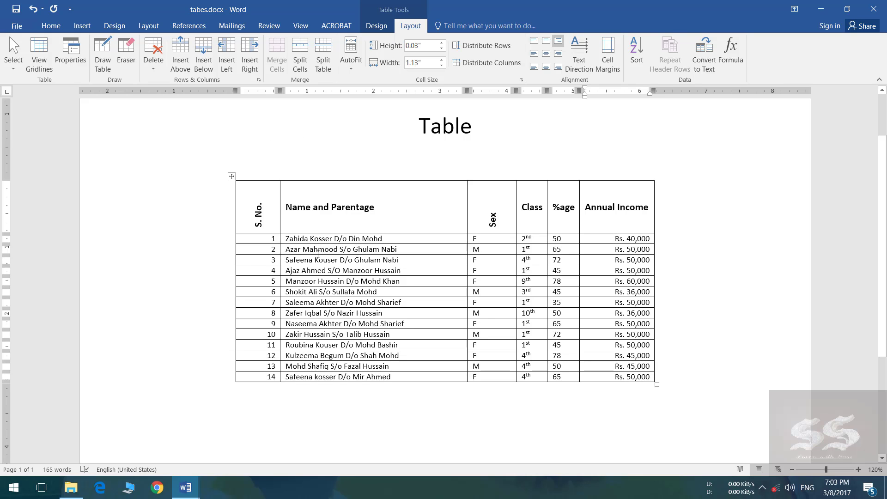
Insert an empty row between the rows with serial numbers 2 and 3
mouse_move(231, 256)
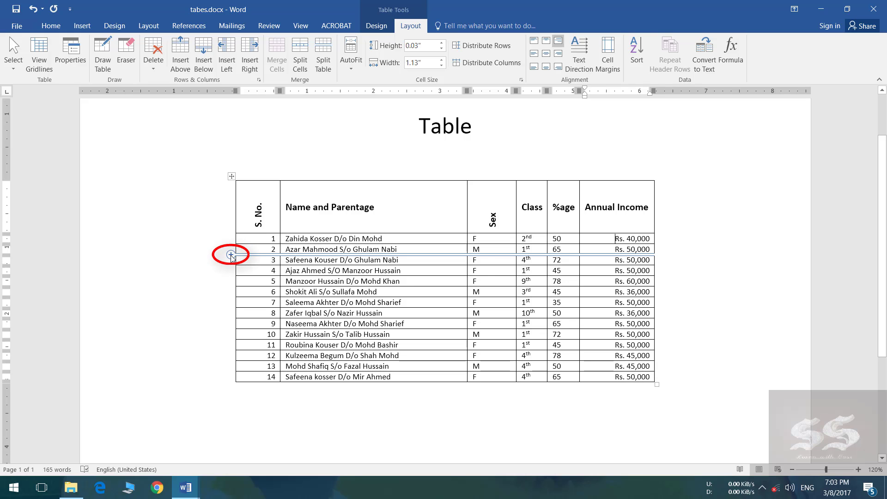
left_click(230, 255)
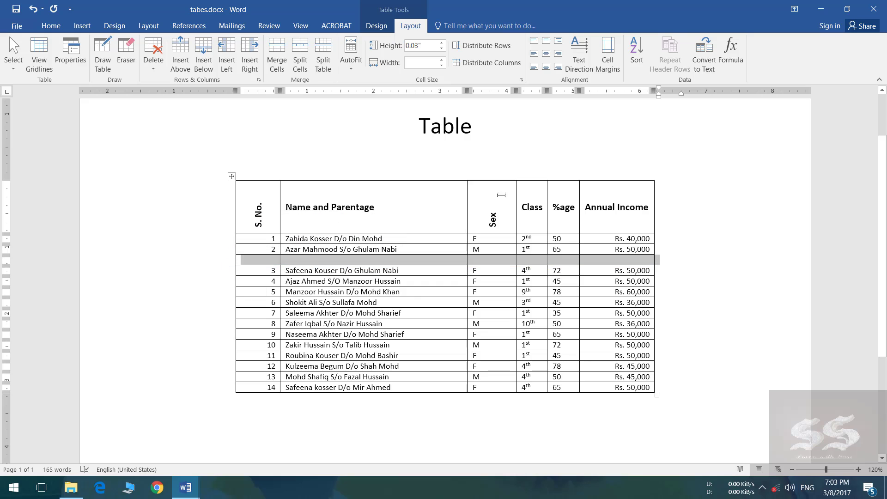
Insert an empty column between "Name and Parentage" and "Sex", and undo the insertion
left_click(484, 206)
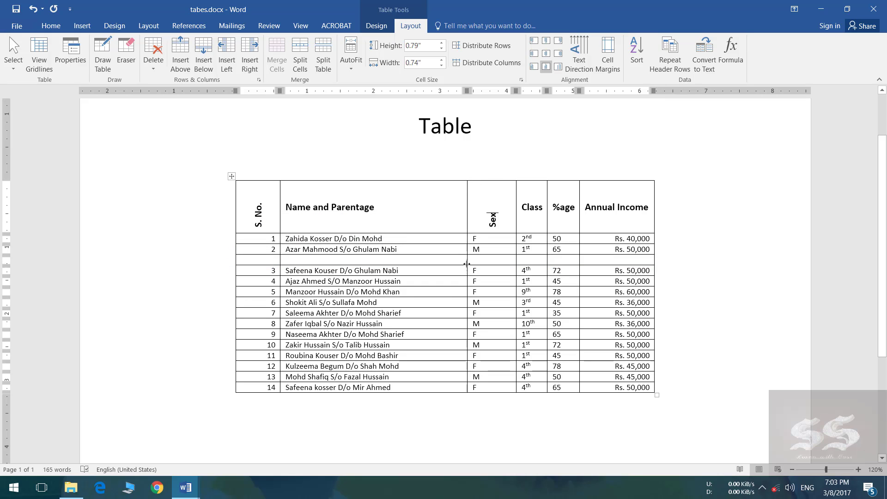
mouse_move(468, 180)
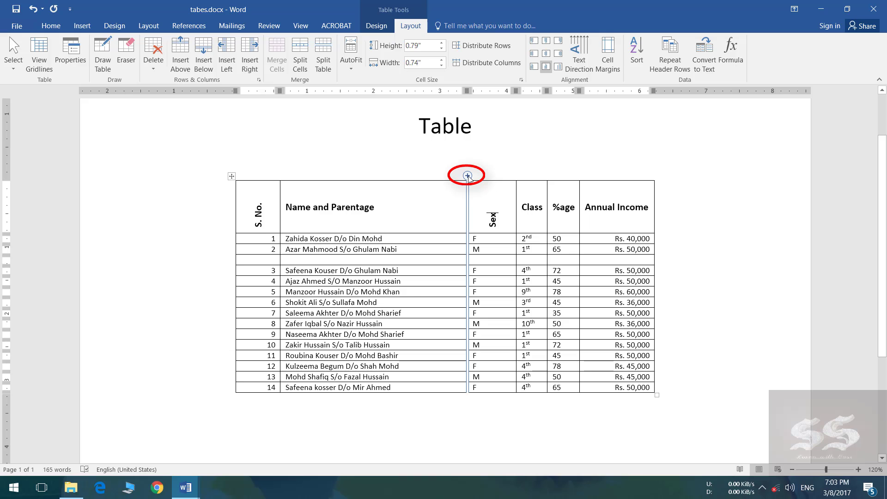
left_click(468, 176)
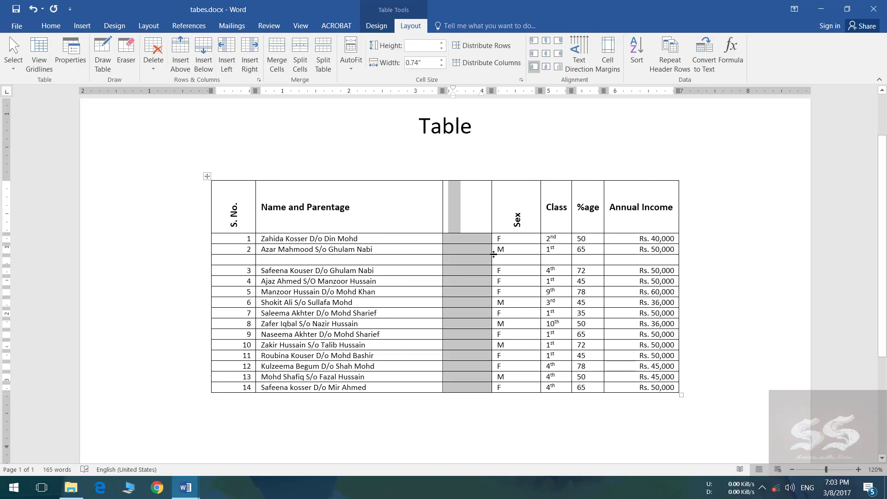
key("ctrl+z")
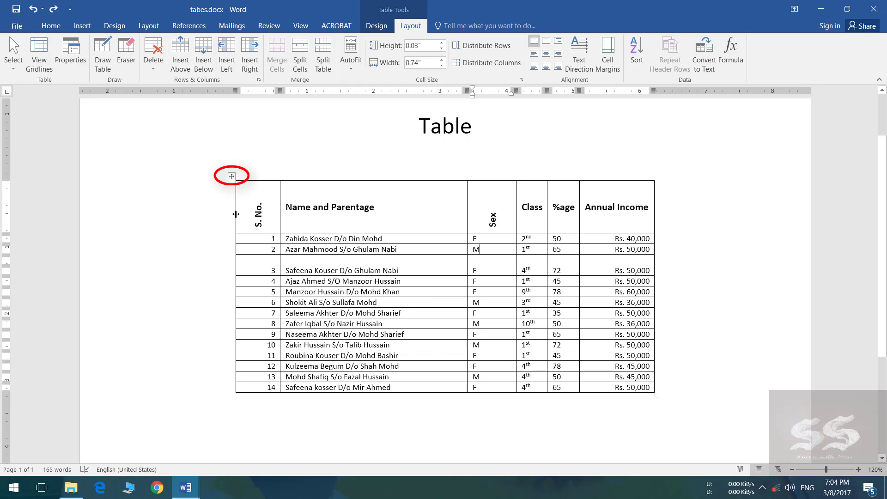
Delete the entire table and undo the deletion
right_click(230, 176)
left_click(272, 256)
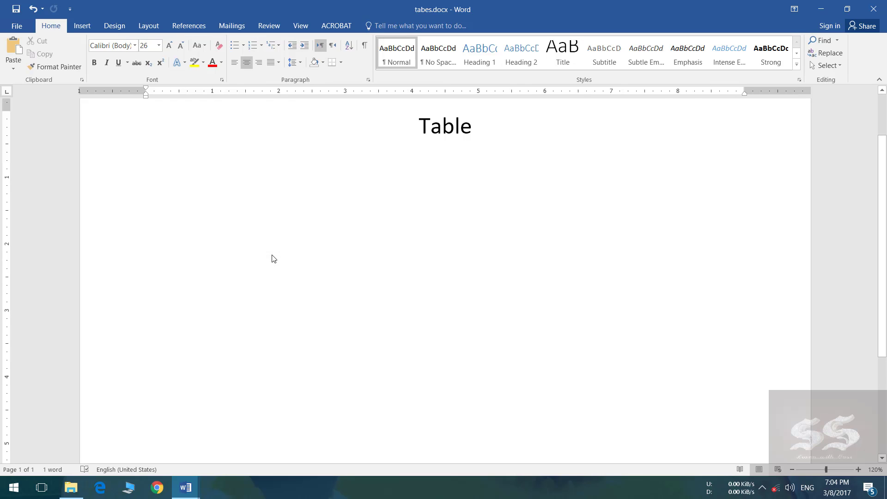
key("ctrl+z")
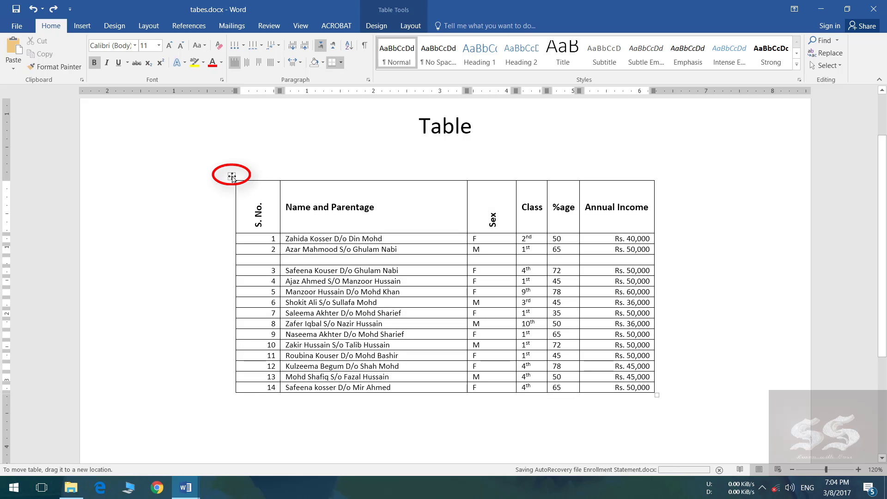
Move the table closer to the title and toward the page's right side, and centre it horizontally on the page
left_click_drag(231, 176, 329, 159)
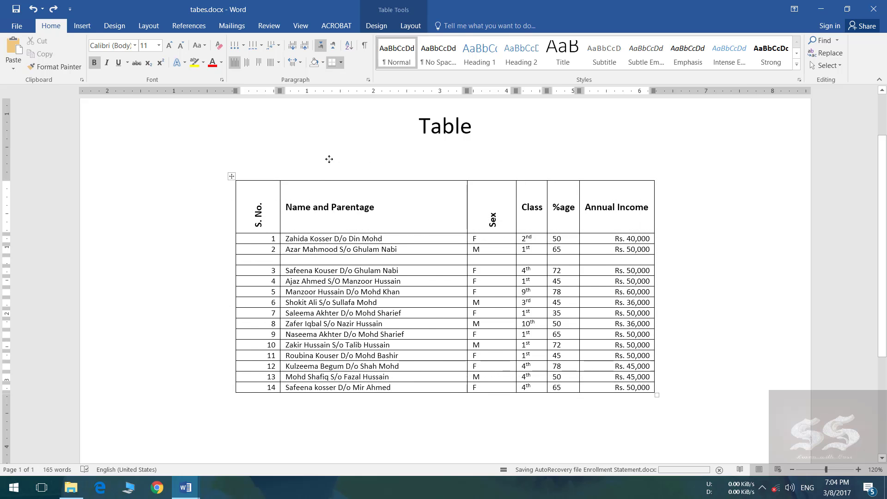
scroll(378, 251, "up", 2)
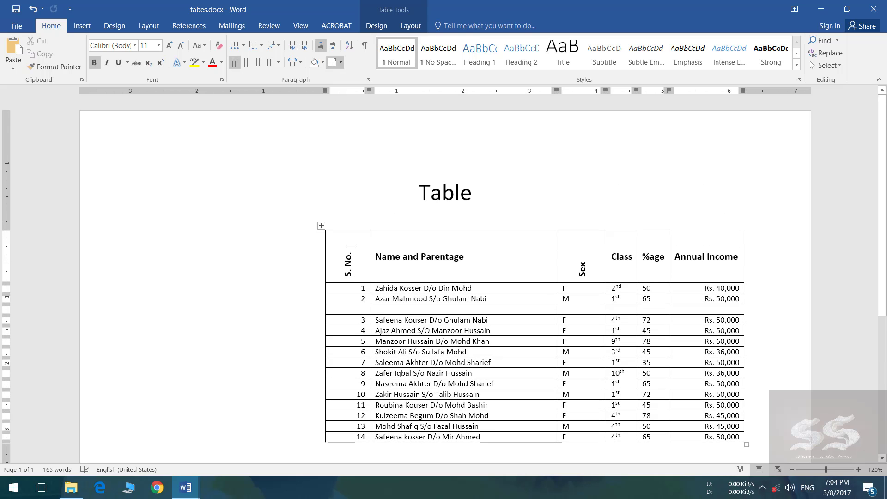
left_click(320, 226)
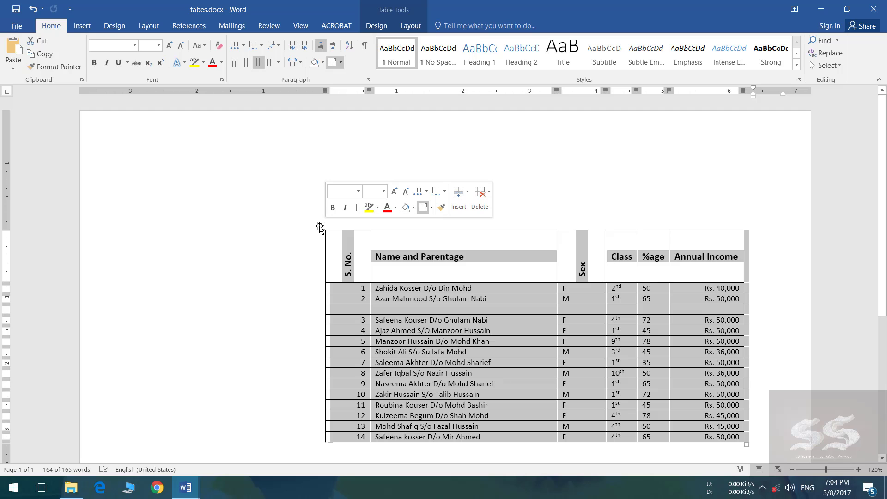
key("ctrl+e")
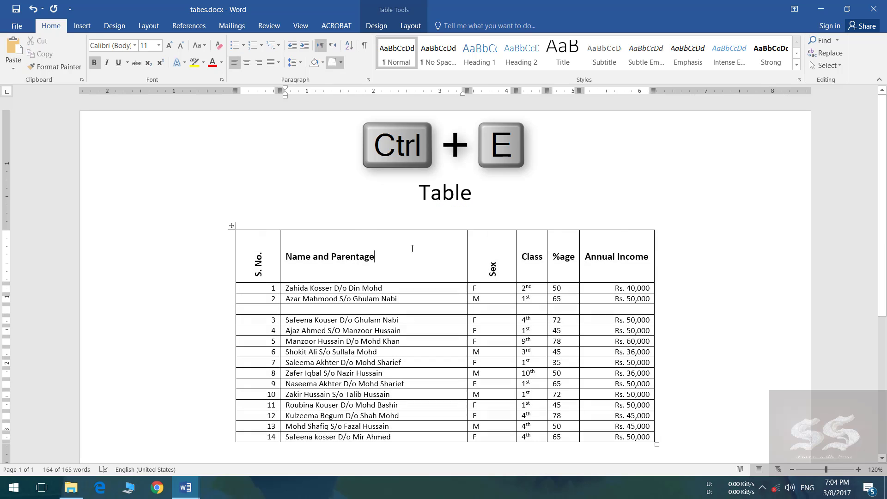
left_click(406, 247)
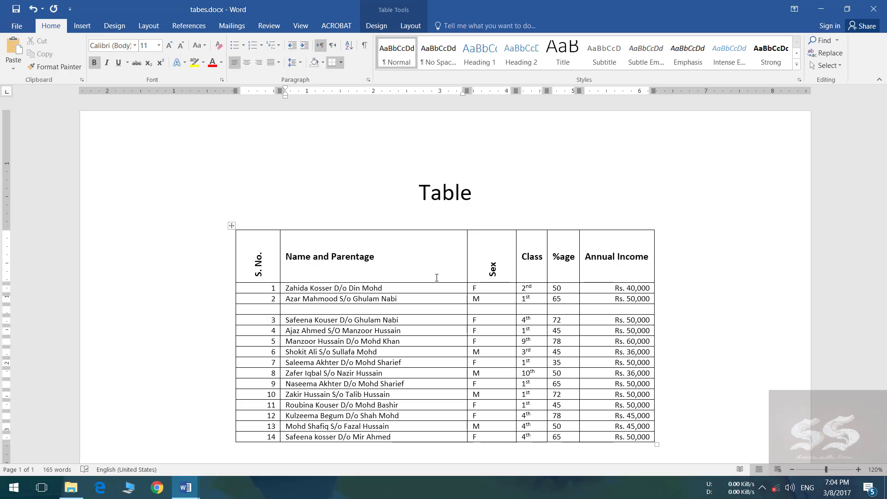
Undo the insertion of the empty row between serial numbers 2 and 3
key("ctrl+z")
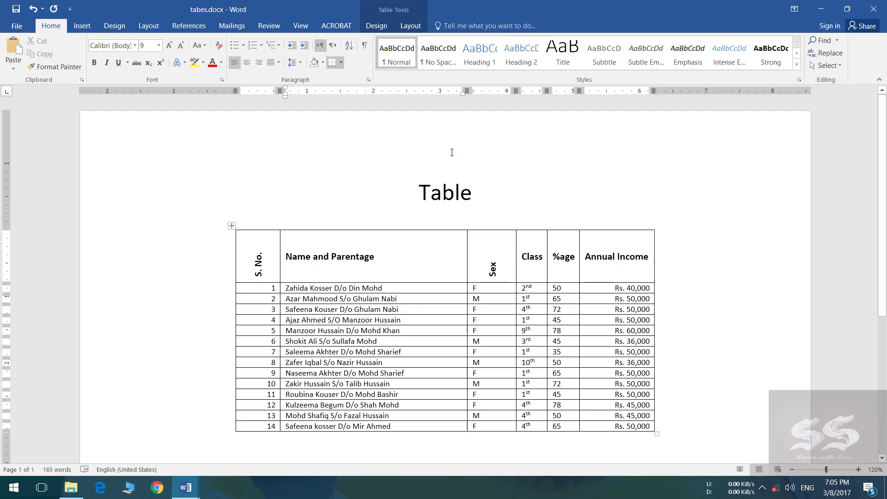
Sort the table by "Name and Parentage" as text in ascending order, treating the first row as a header row
key("alt+j")
key("l")
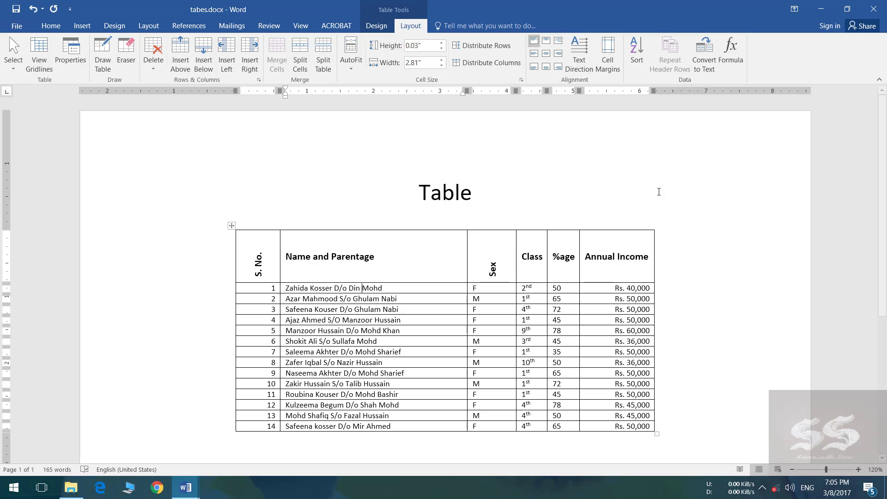
left_click(635, 53)
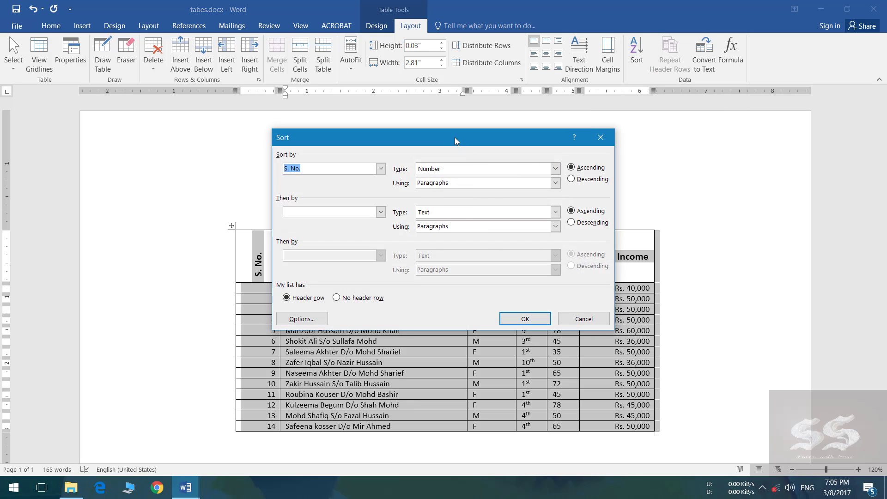
left_click_drag(455, 137, 668, 35)
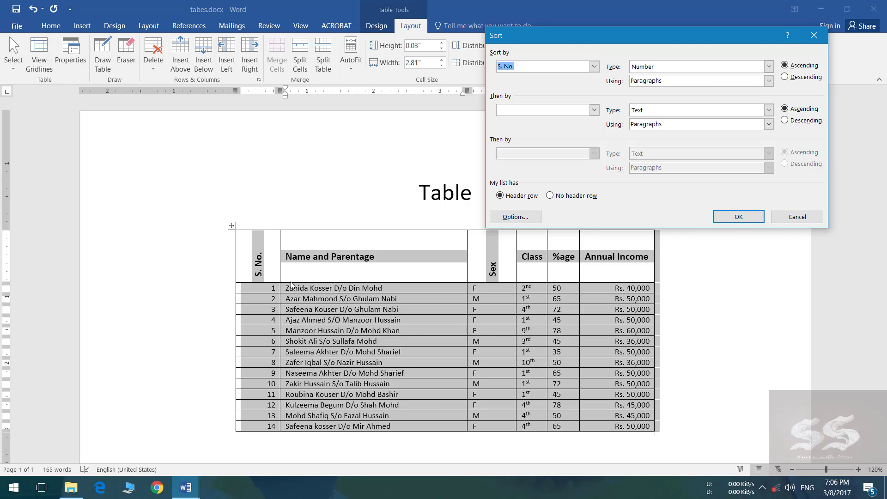
left_click(553, 195)
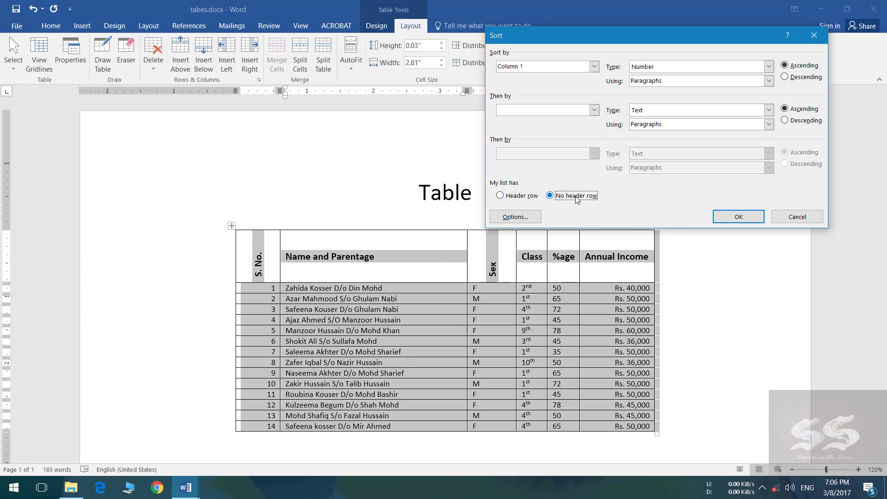
left_click(501, 197)
left_click(594, 66)
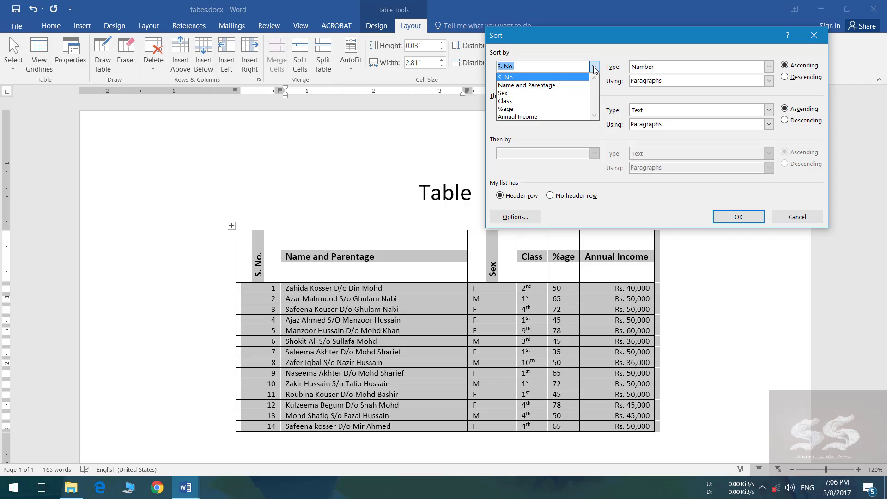
left_click(556, 86)
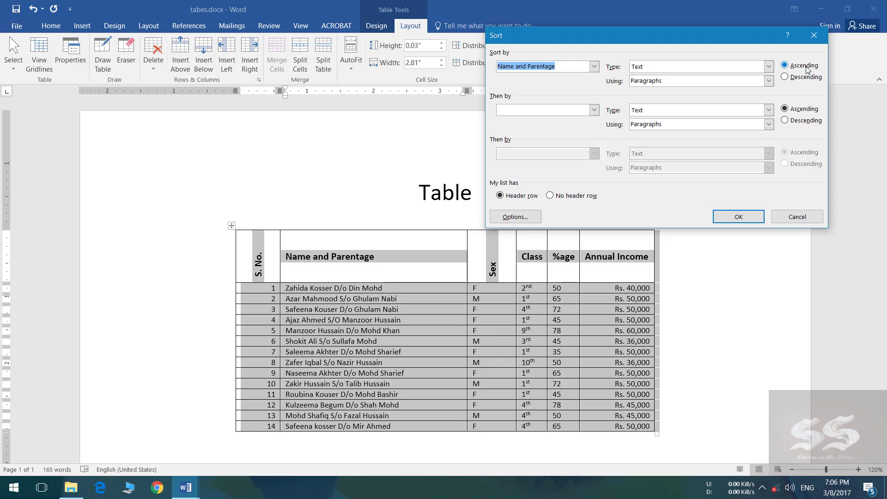
left_click(785, 67)
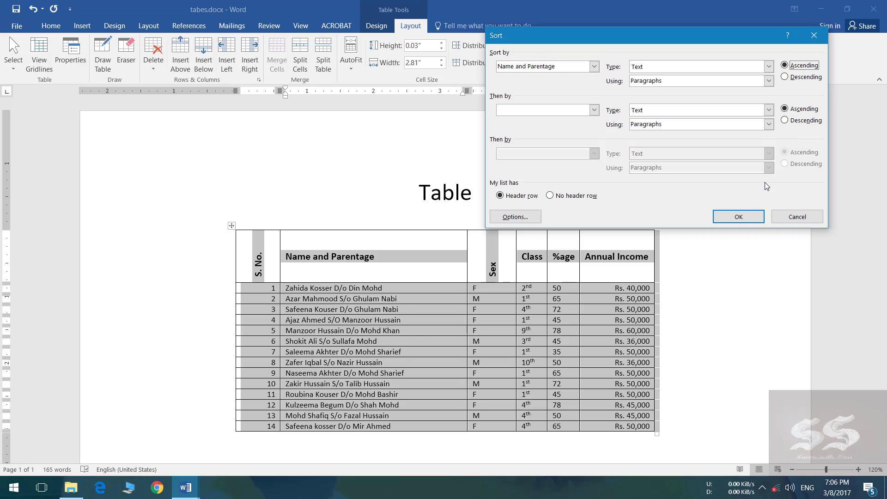
left_click(735, 219)
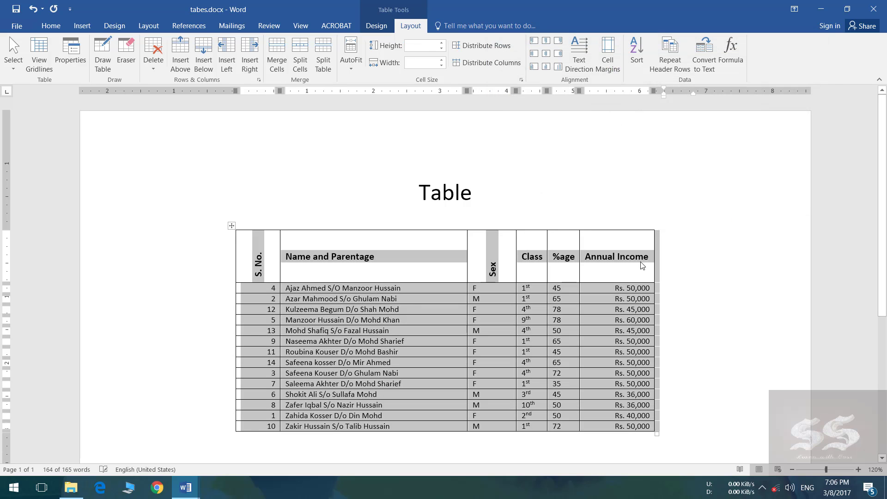
left_click(314, 299)
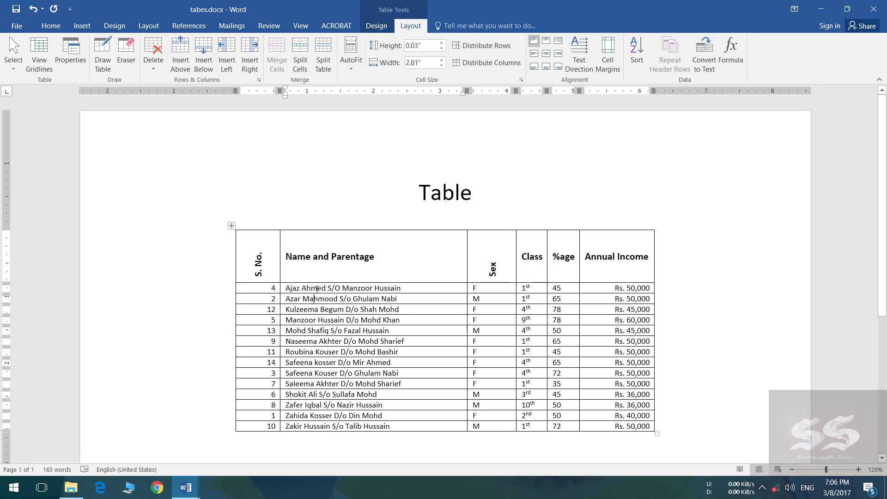
Open the sort settings for the table again
scroll(346, 309, "down", 1)
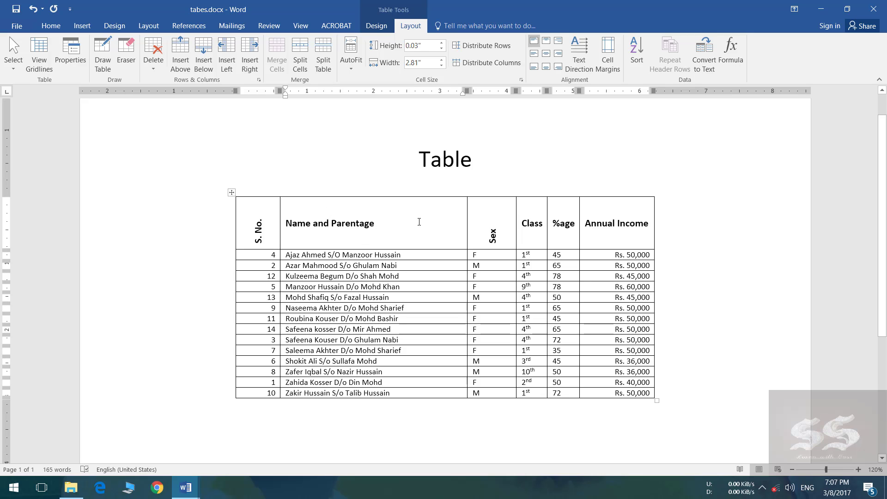
left_click(637, 43)
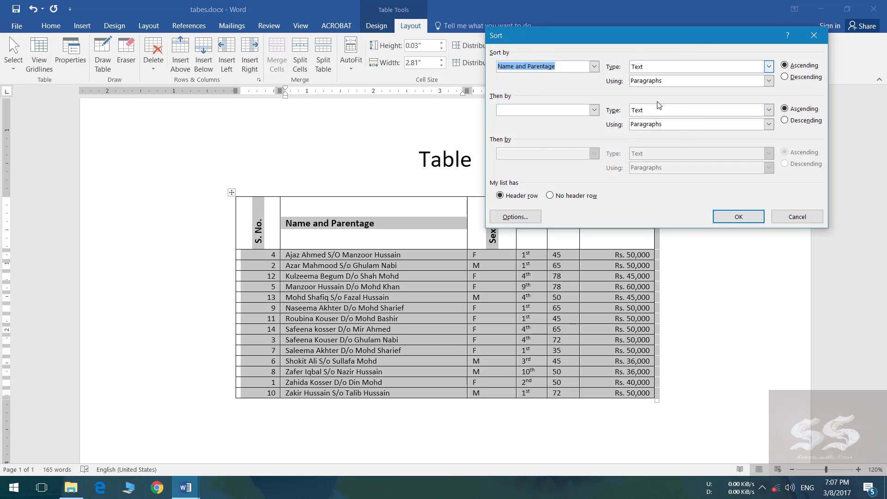